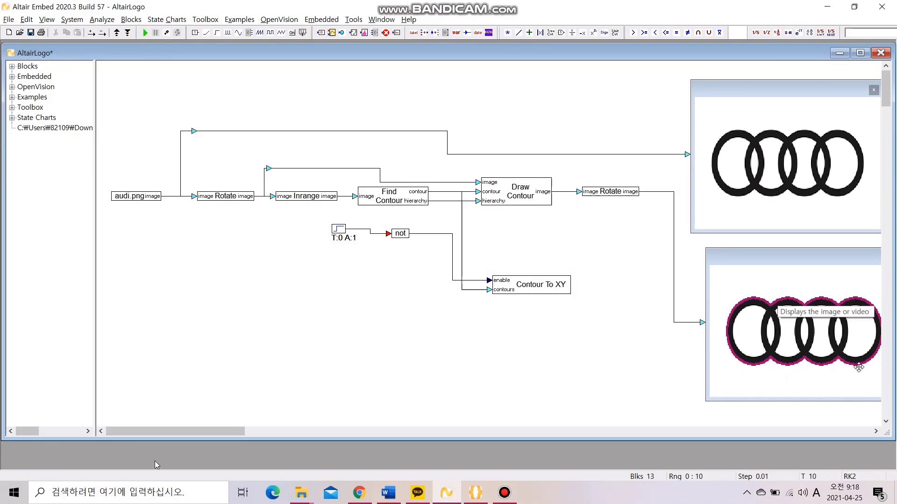
Switch to Altair Compose and examine the time constants and the X-coordinate filter code in compose_upload.oml.
click(476, 493)
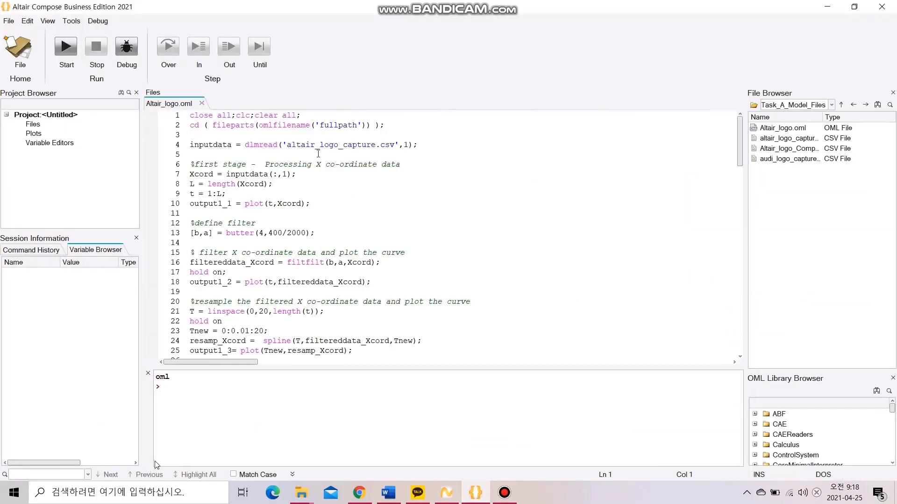
drag(139, 238, 298, 280)
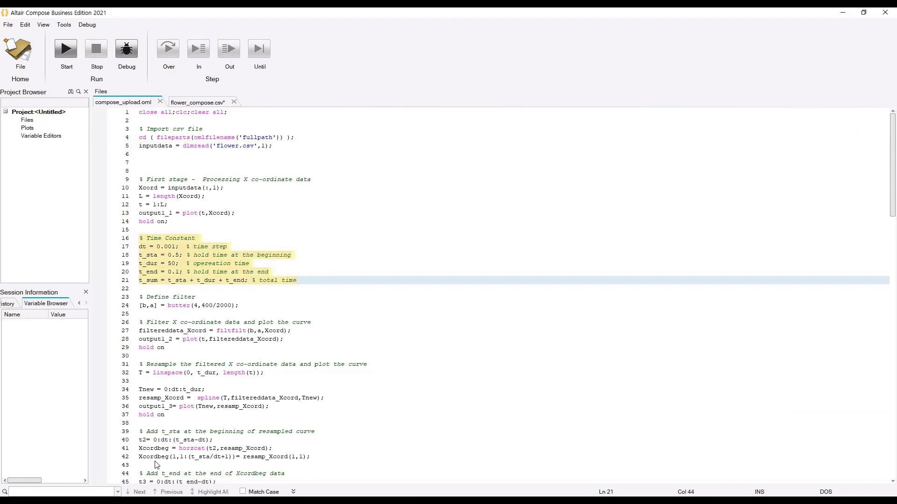
key(Down)
key(Down)
key(Home)
key(shift+Down)
key(shift+Down)
key(shift+Down)
key(shift+Down)
key(shift+Down)
key(shift+Down)
key(shift+End)
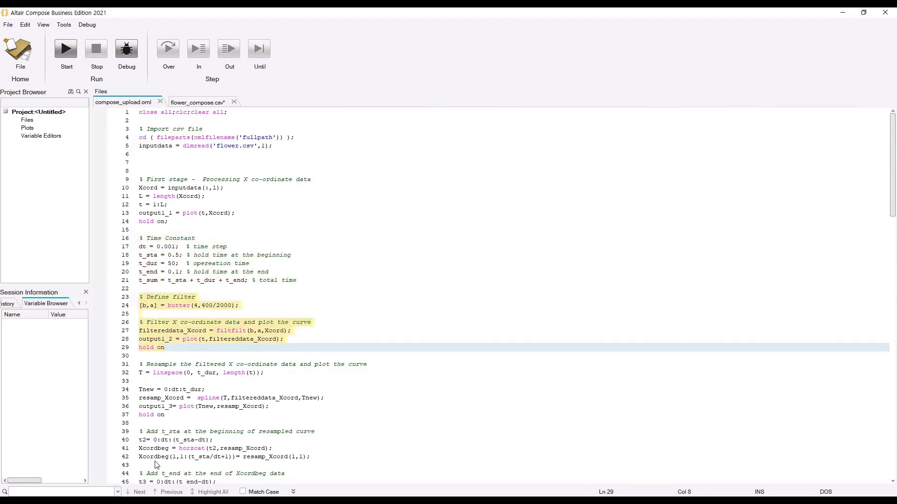
Examine the code that resamples the filtered X data and adds hold times at the curve's beginning and end.
scroll(156, 465, down, 4)
drag(136, 271, 167, 272)
scroll(157, 466, down, 3)
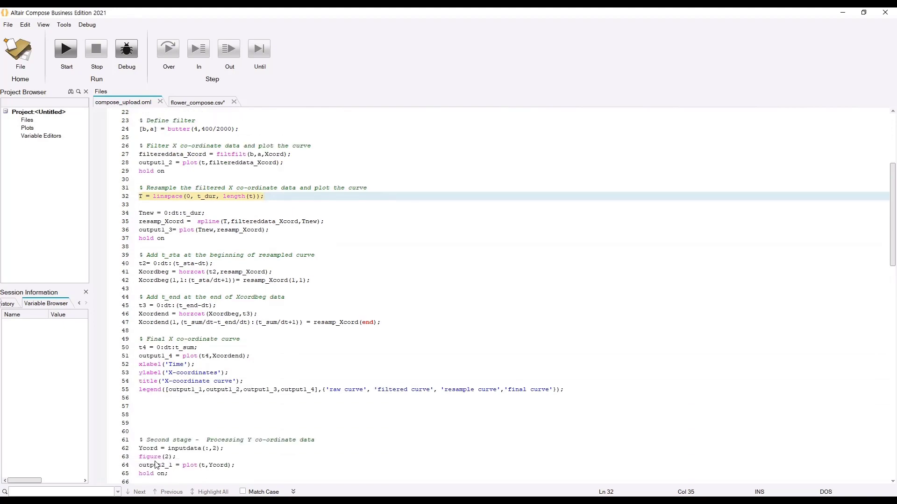
key(Down)
key(Down)
key(Down)
key(Down)
key(Down)
key(Down)
key(Down)
key(Down)
key(Home)
key(shift+End)
key(Down)
key(Down)
key(Down)
key(Down)
key(Down)
key(Home)
key(shift+End)
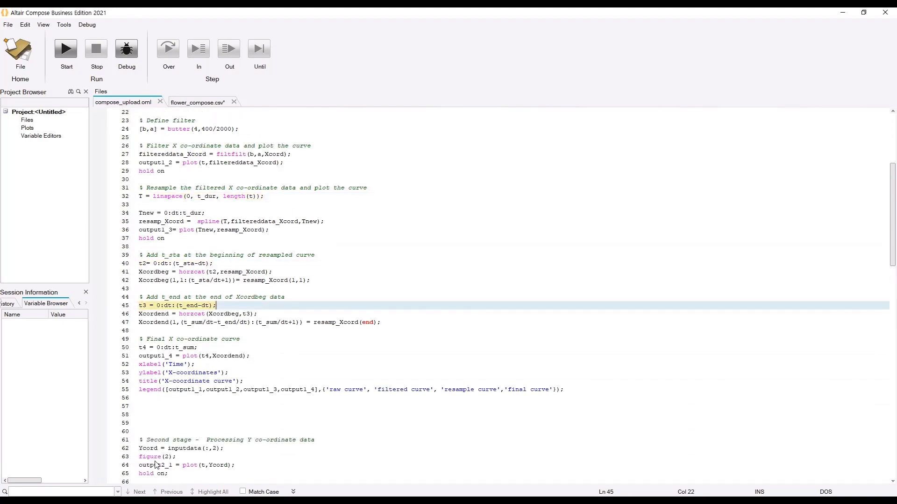
Examine the final X-coordinate curve code and the start of the second stage that processes the Y-coordinate data.
key(Down)
key(Down)
key(Down)
key(Down)
key(Down)
key(Home)
key(shift+End)
scroll(157, 466, down, 9)
key(Down)
key(Down)
key(Down)
key(Down)
key(Down)
key(Down)
key(Down)
key(Down)
key(Down)
key(Down)
key(Down)
key(Home)
key(ctrl+Right)
key(ctrl+Right)
key(ctrl+Right)
key(ctrl+Right)
key(shift+End)
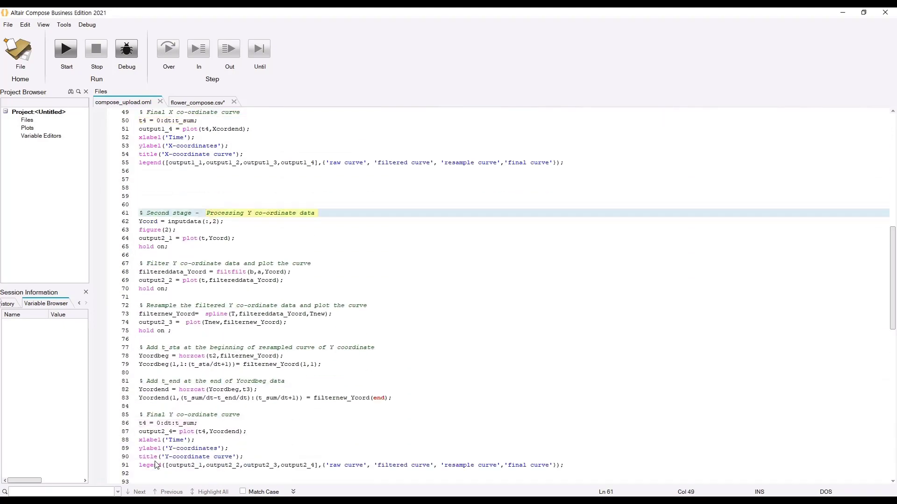
Examine the fourth-stage code for the (0,0) starting point, the scaling and the reference coordinate calculation.
scroll(157, 466, down, 15)
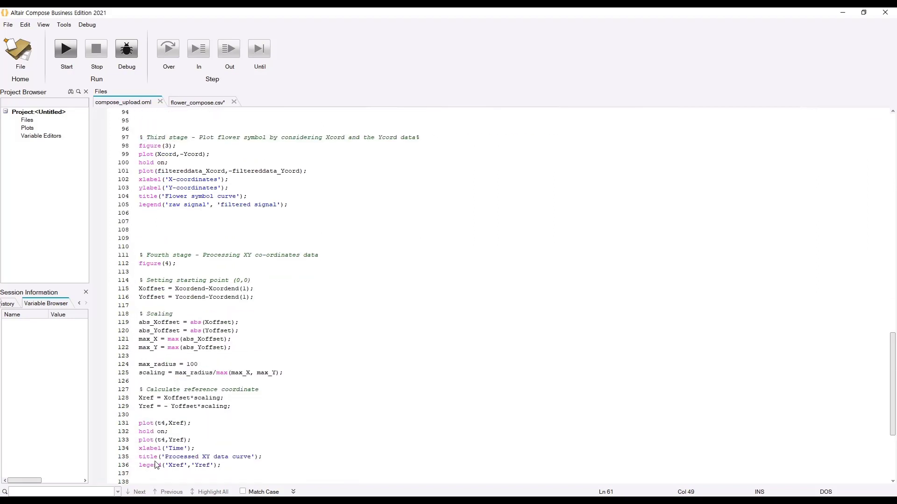
drag(139, 280, 254, 297)
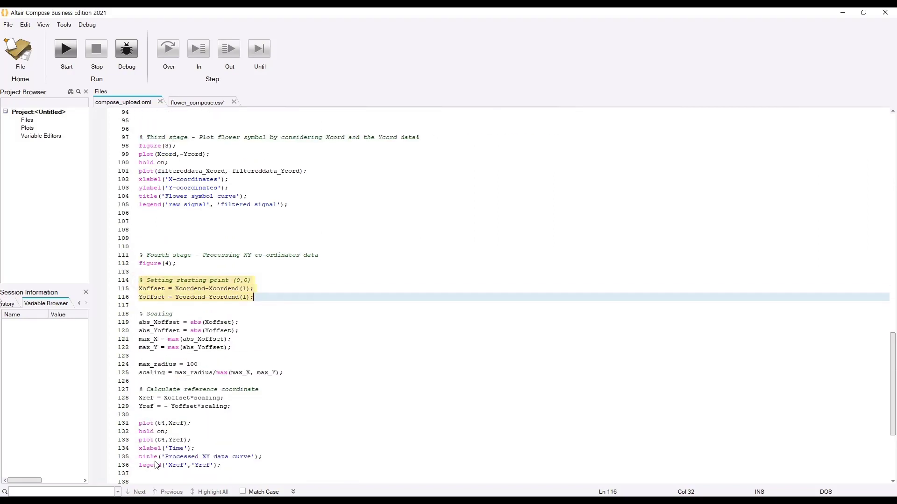
key(Down)
key(Down)
key(Home)
key(shift+Down)
key(shift+Down)
key(shift+Down)
key(shift+Down)
key(shift+End)
drag(139, 365, 283, 372)
scroll(156, 465, down, 4)
drag(139, 289, 149, 289)
key(shift+Down)
key(shift+Down)
key(shift+End)
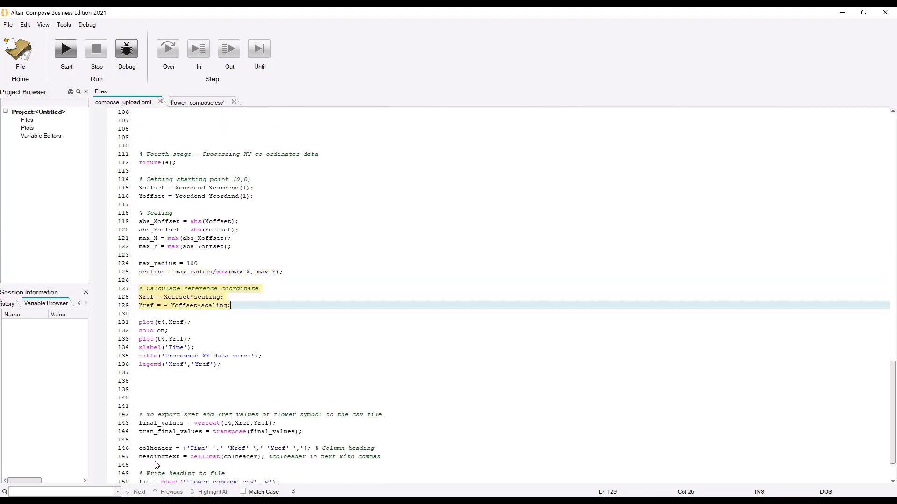
Examine the export code that writes the heading and the data to flower_compose.csv.
scroll(156, 465, down, 2)
key(Down)
key(Down)
key(Down)
key(Down)
key(Down)
key(Down)
key(Down)
key(Down)
key(Down)
key(Down)
key(Down)
key(Down)
key(Down)
key(Down)
key(Down)
key(Down)
key(Down)
key(Down)
key(Down)
key(Down)
key(Home)
key(shift+End)
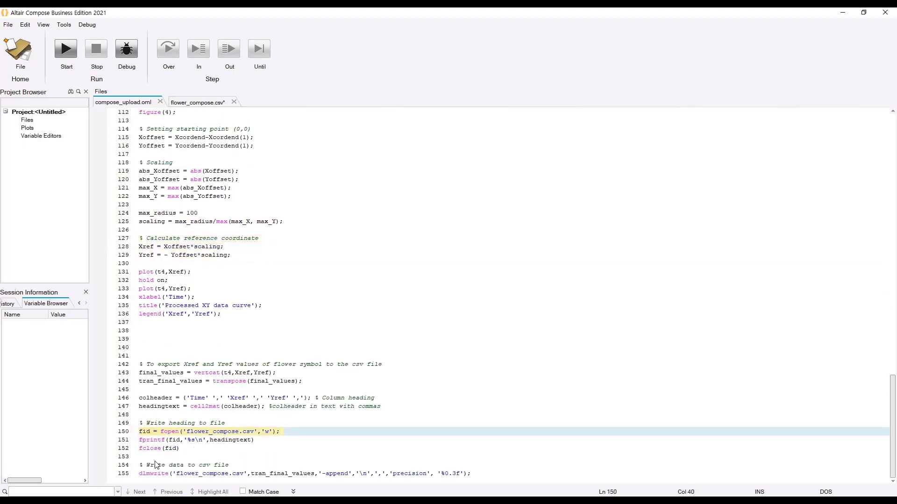
key(Down)
key(Down)
key(Down)
key(Down)
key(Down)
key(Home)
key(shift+End)
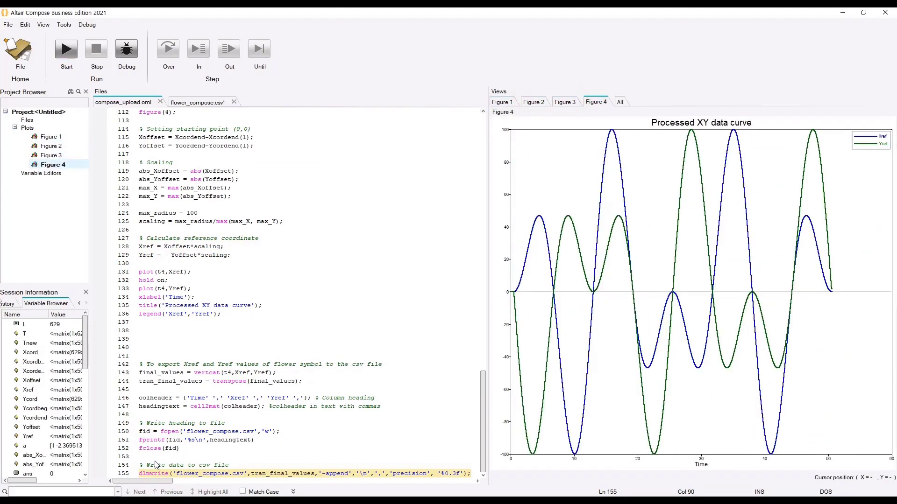
Open flower_compose.csv and examine its Time, Xref and Yref rows.
key(Return)
key(Return)
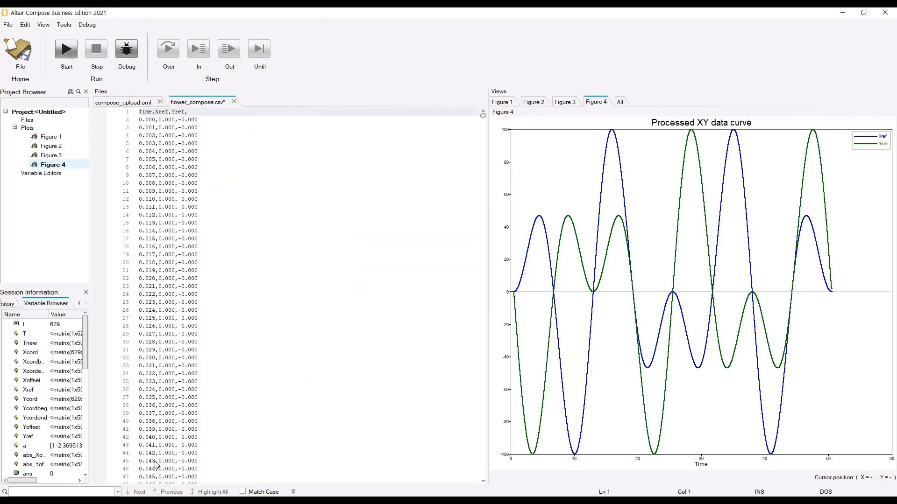
scroll(156, 463, down, 20)
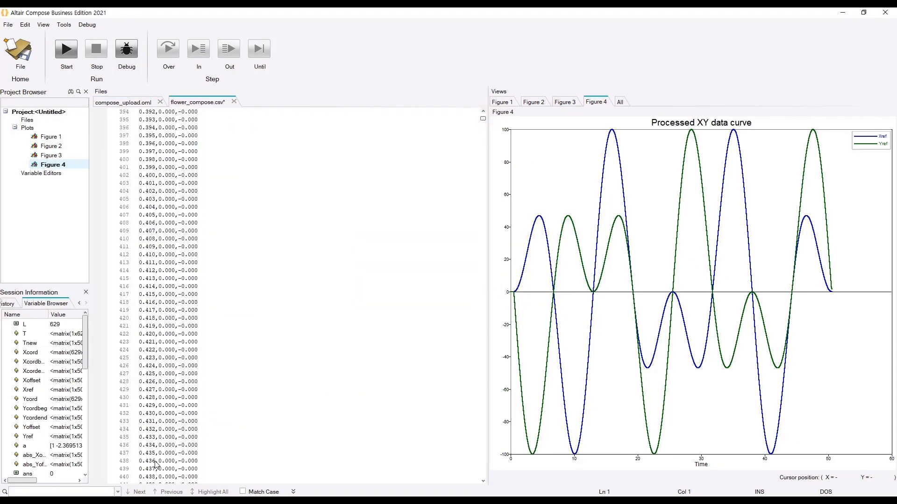
scroll(156, 465, down, 16)
drag(138, 215, 200, 422)
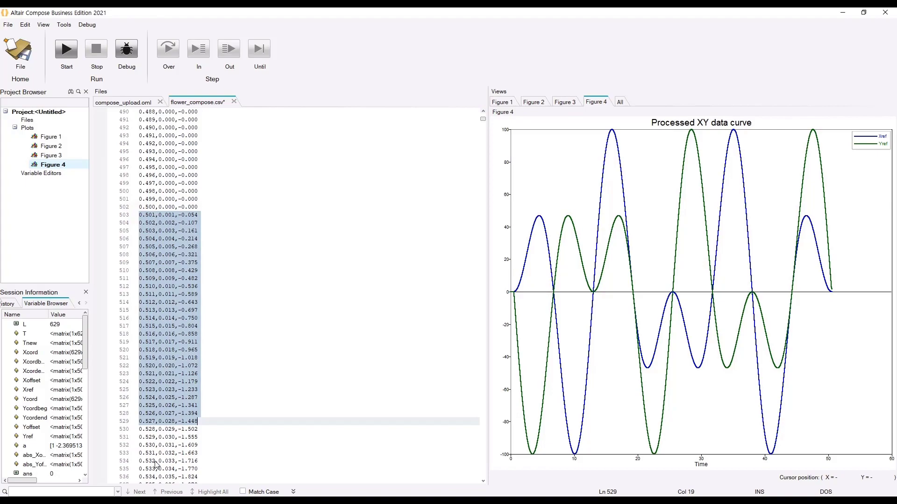
scroll(155, 465, down, 20)
drag(204, 319, 139, 255)
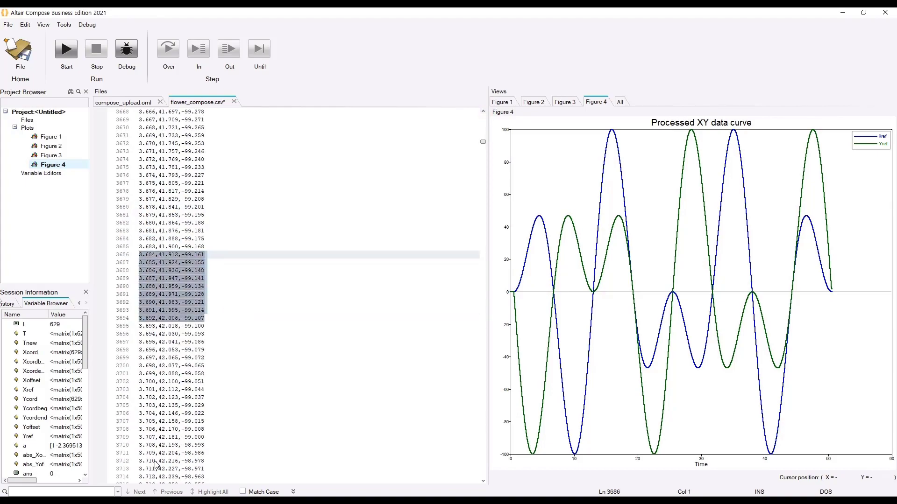
scroll(156, 464, down, 20)
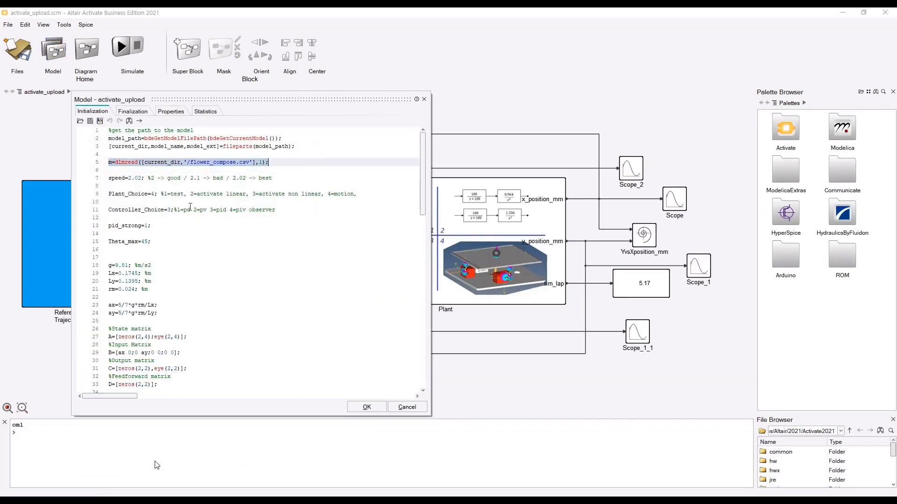
In Altair Activate, review the speed, plant and controller choices in the model's initialization script, accept it and open the reference trajectory block.
drag(108, 178, 157, 196)
drag(109, 210, 171, 210)
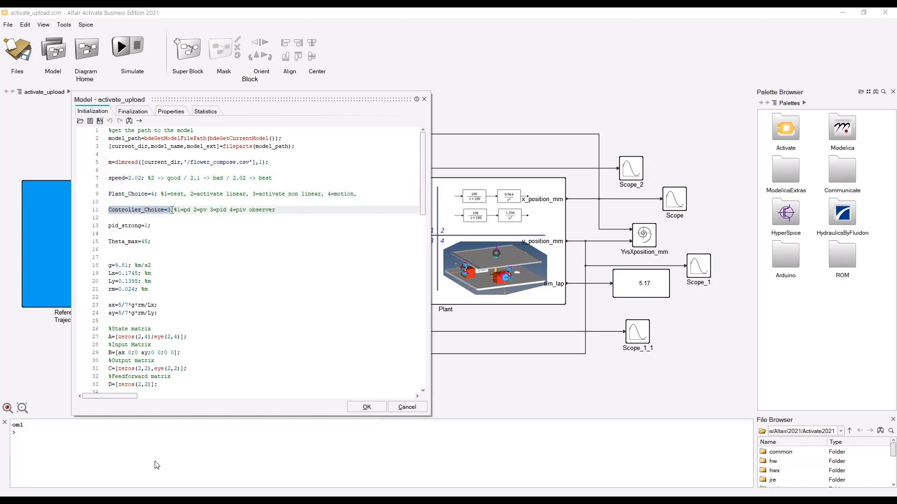
click(373, 409)
double_click(97, 246)
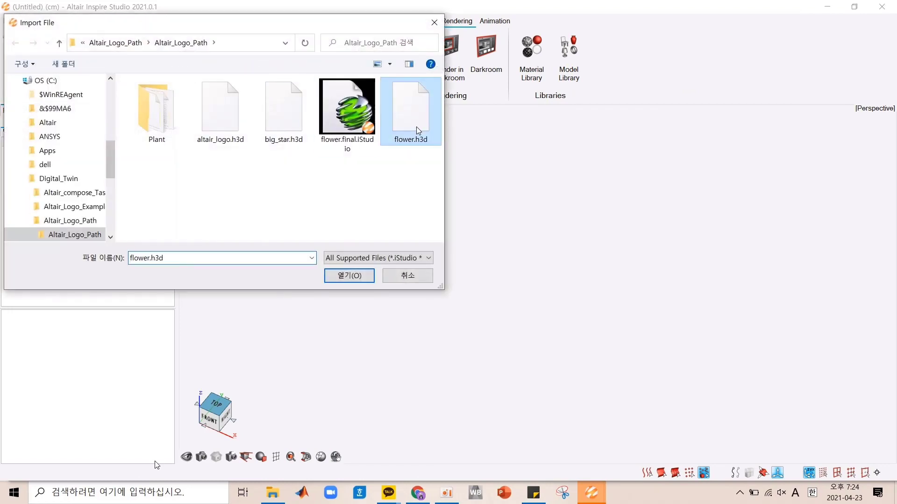
Import flower.h3d into Altair Inspire Studio.
click(351, 276)
click(436, 280)
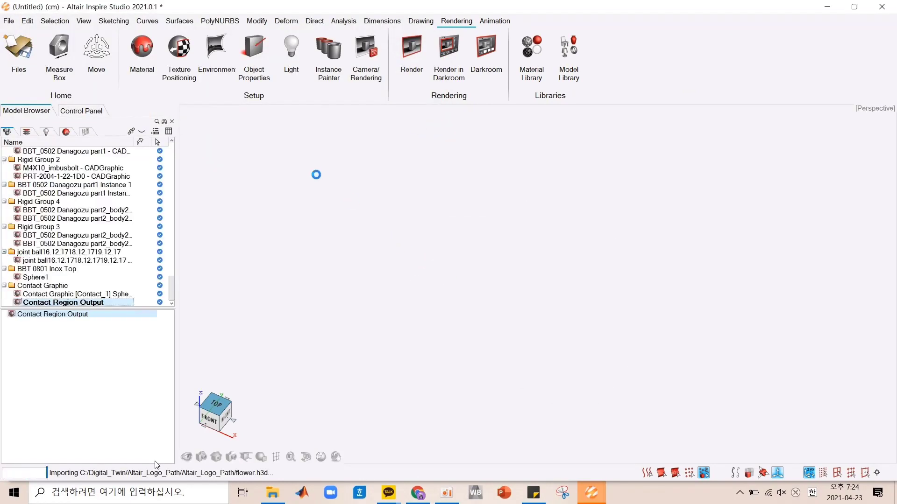
Load a wooden-floor image as the global environment map and raise the environment's intensity.
click(209, 54)
click(128, 172)
click(144, 295)
double_click(344, 179)
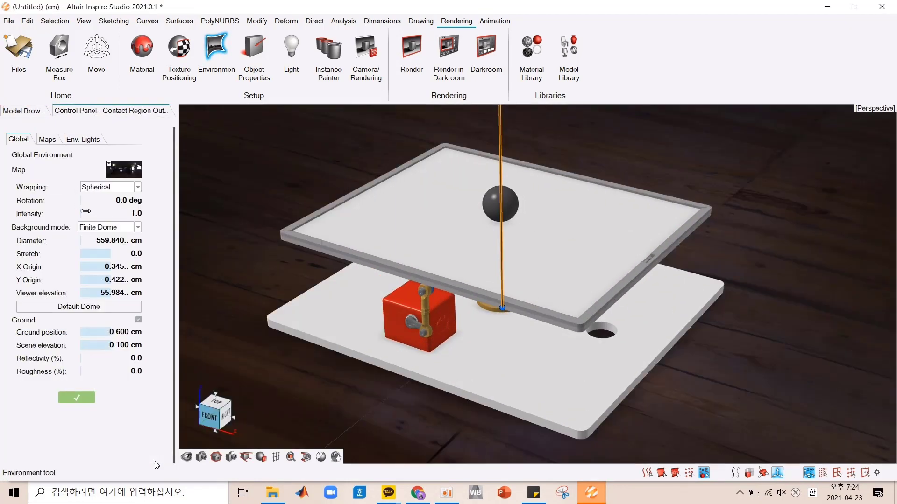
drag(86, 212, 93, 211)
Apply Matte White Plastic from the material library to the base plate.
click(532, 49)
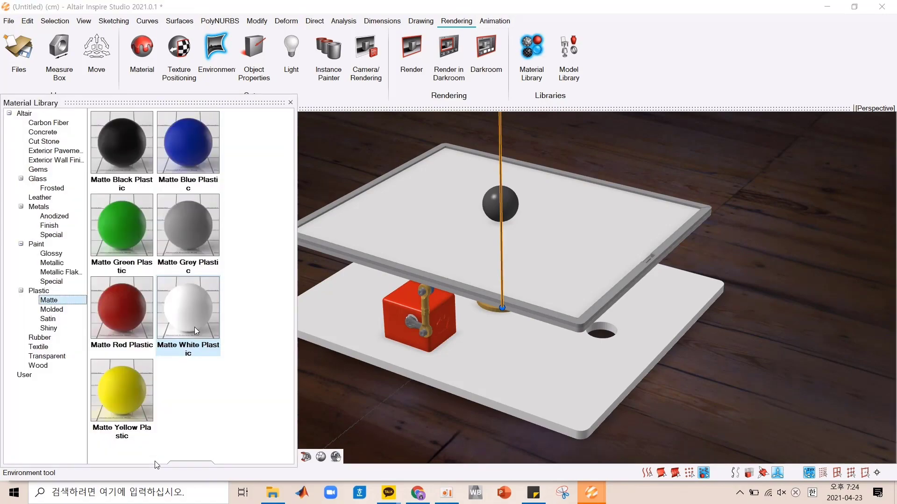
drag(194, 327, 343, 320)
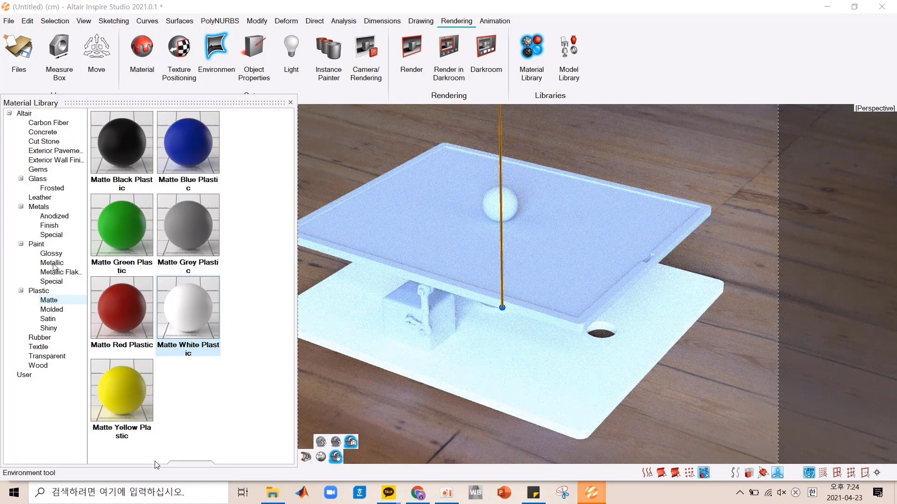
Apply the Aluminium metal material to the ball.
click(41, 208)
scroll(134, 222, down, 3)
scroll(126, 187, up, 3)
drag(113, 137, 500, 199)
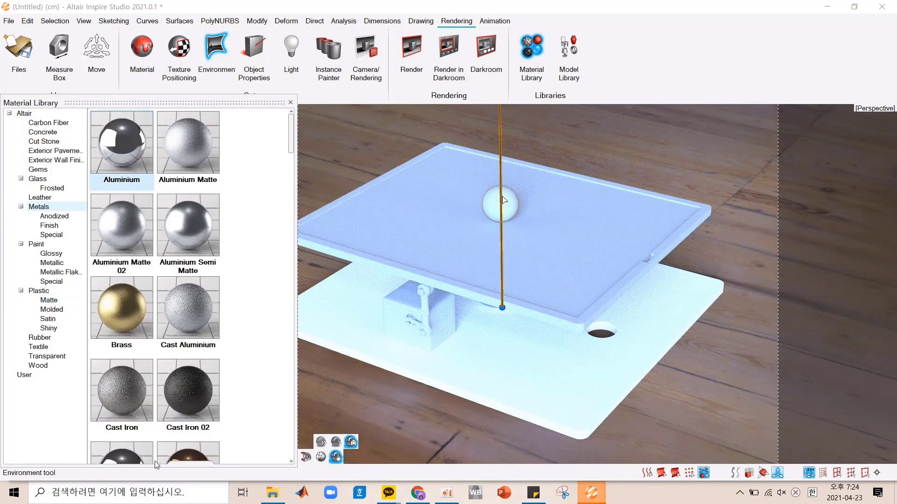
Apply the Anodized Silver metal material to the frame of the tilting plate.
scroll(153, 360, down, 2)
scroll(151, 360, down, 10)
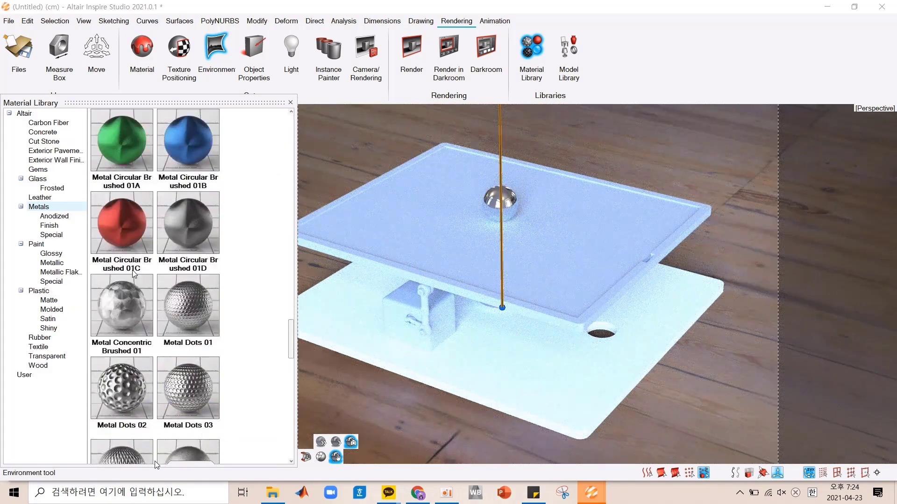
scroll(127, 236, up, 1)
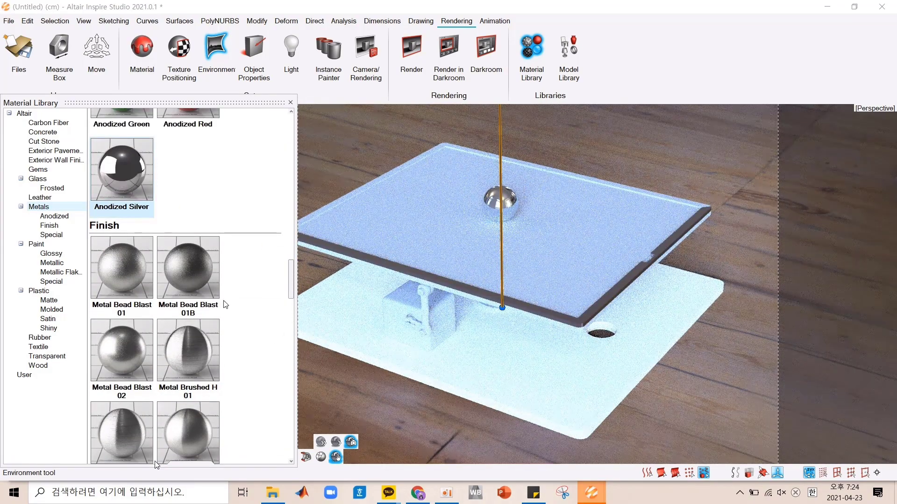
Apply the Metal Scratched 02 material to the linkage on the motor box.
scroll(140, 309, down, 10)
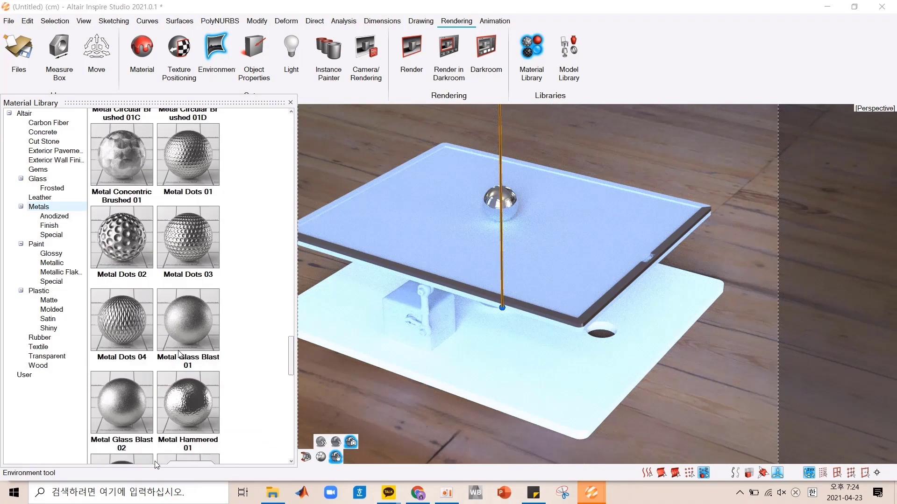
scroll(139, 307, down, 10)
drag(187, 234, 435, 312)
Apply Molded Black Plastic - Woodgrain 02 to the motor box.
click(47, 319)
click(51, 309)
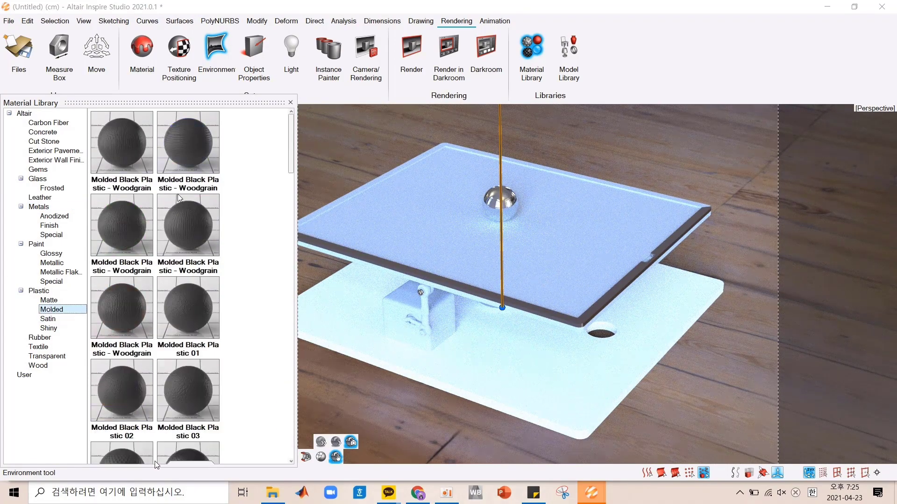
drag(188, 142, 391, 335)
Apply the Transparent Smoky material to the upper plate and close the material library.
click(47, 356)
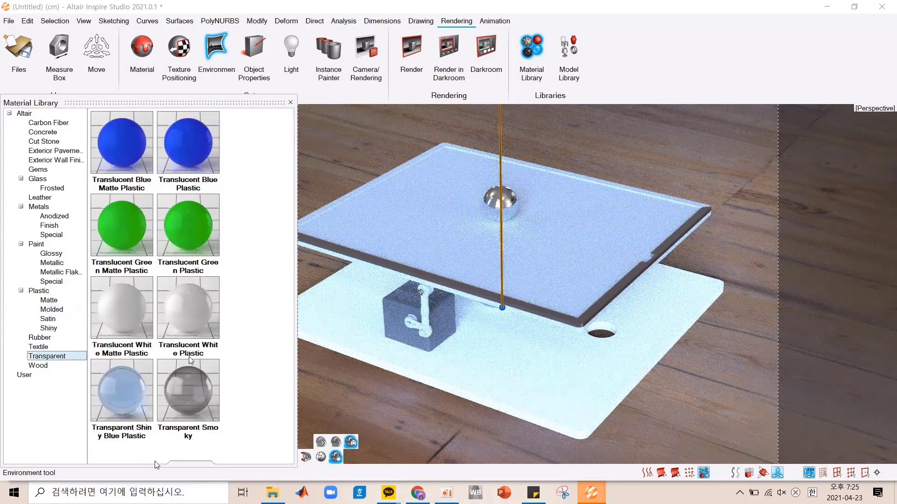
drag(187, 392, 437, 197)
click(290, 103)
Show the model's part tree and collapse its expanded groups.
click(32, 113)
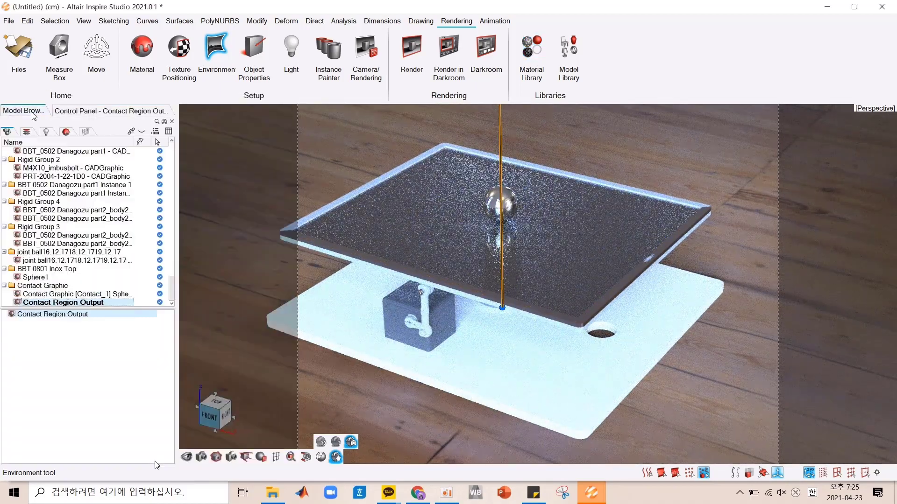
scroll(19, 183, up, 15)
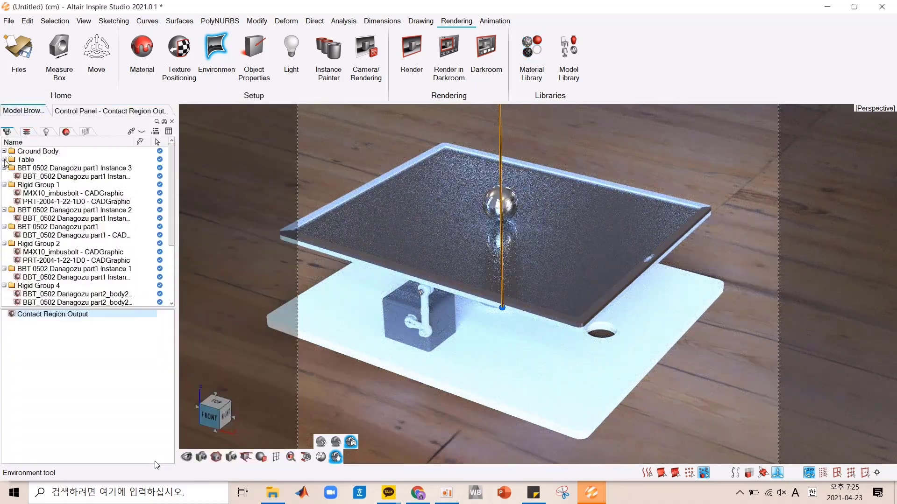
click(4, 186)
click(4, 193)
click(4, 201)
click(4, 210)
click(4, 218)
click(4, 227)
click(5, 235)
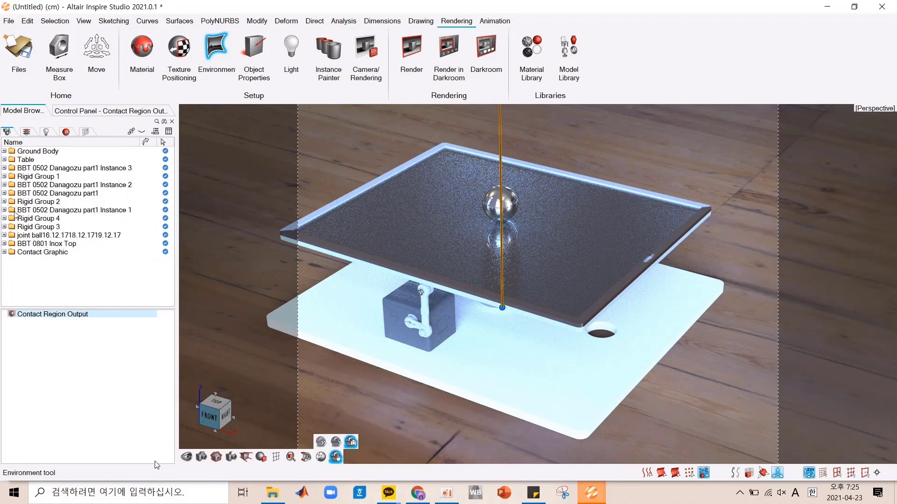
Select all groups in the model tree and assign them the Metal Scratched 02 material.
click(52, 153)
key(ctrl+a)
right_click(93, 193)
mouse_move(140, 215)
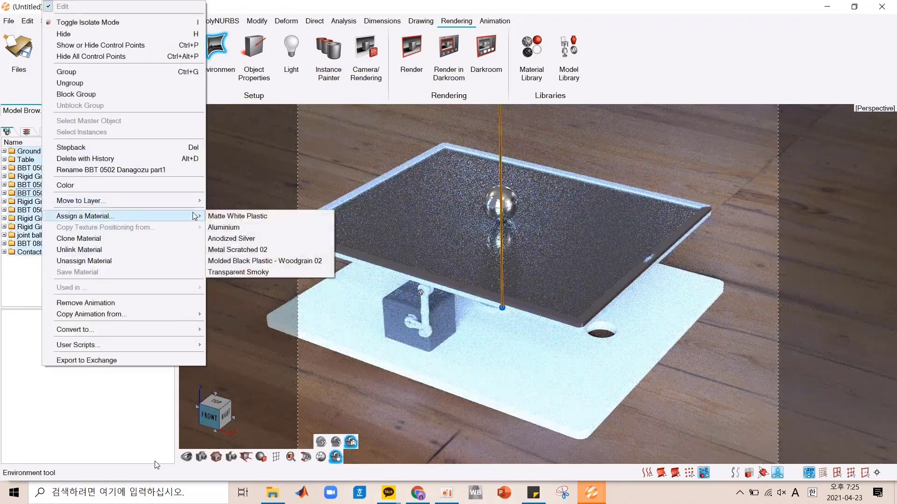
click(230, 251)
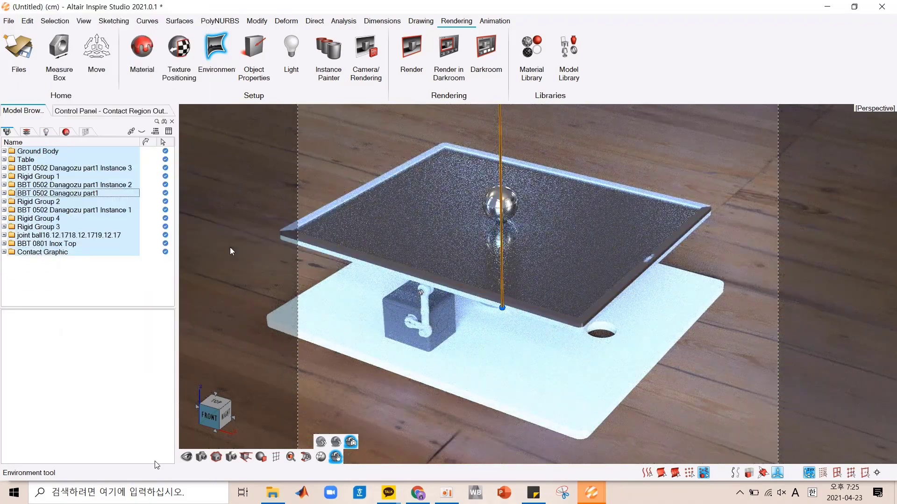
Assign the Metal Scratched 02 material to all parts inside the Ground Body group, and collapse the group.
click(4, 152)
click(49, 160)
scroll(49, 209, down, 3)
scroll(53, 231, down, 10)
shift+click(63, 202)
right_click(63, 202)
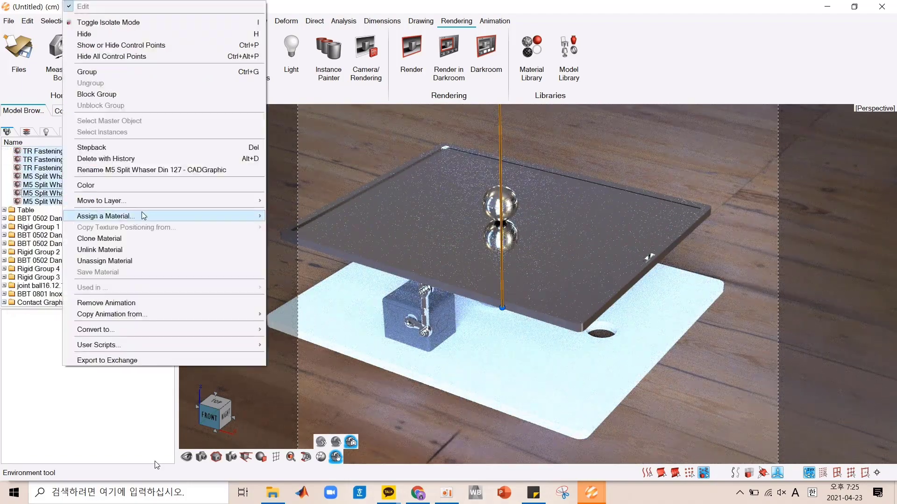
mouse_move(256, 217)
click(293, 252)
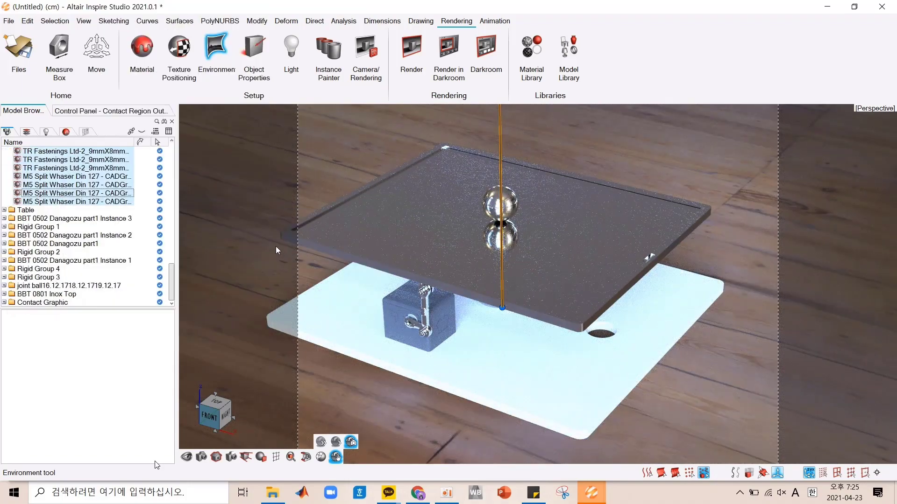
scroll(62, 203, up, 5)
scroll(61, 201, up, 10)
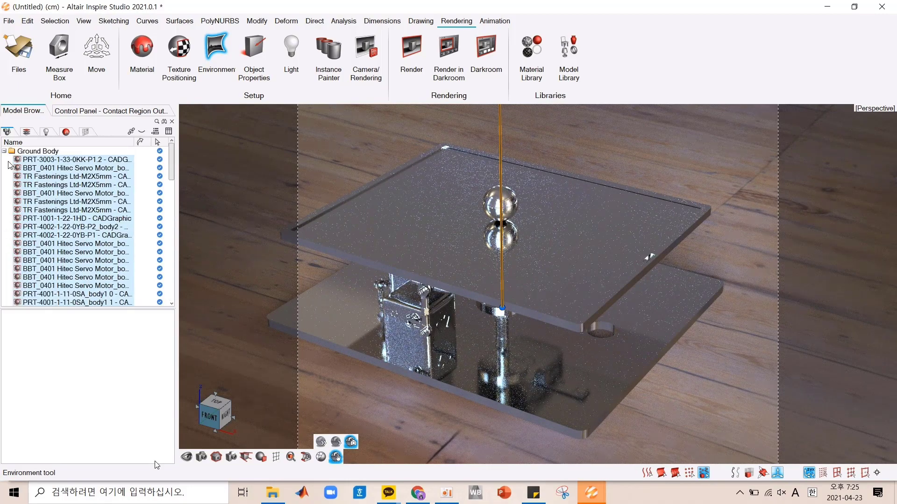
click(5, 151)
click(92, 304)
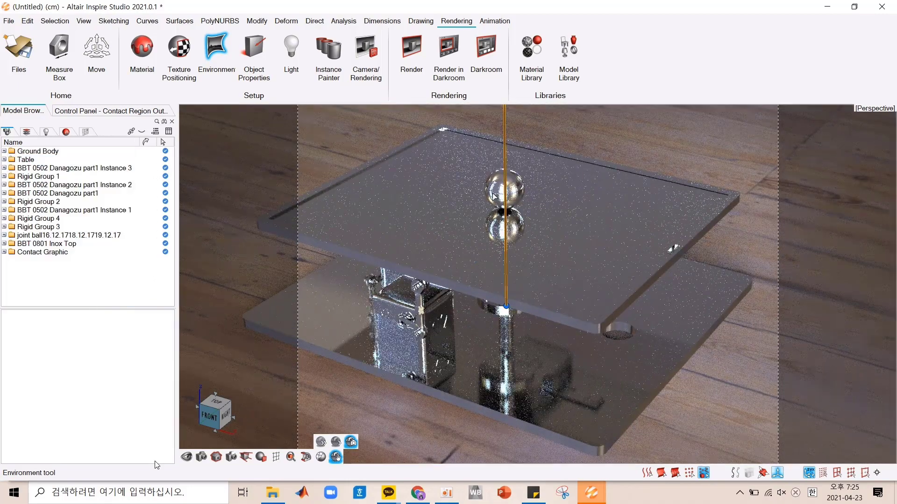
Select the ball (Sphere1) and reassign its material from the existing scene materials.
right_click(482, 189)
click(493, 197)
click(31, 113)
right_click(35, 251)
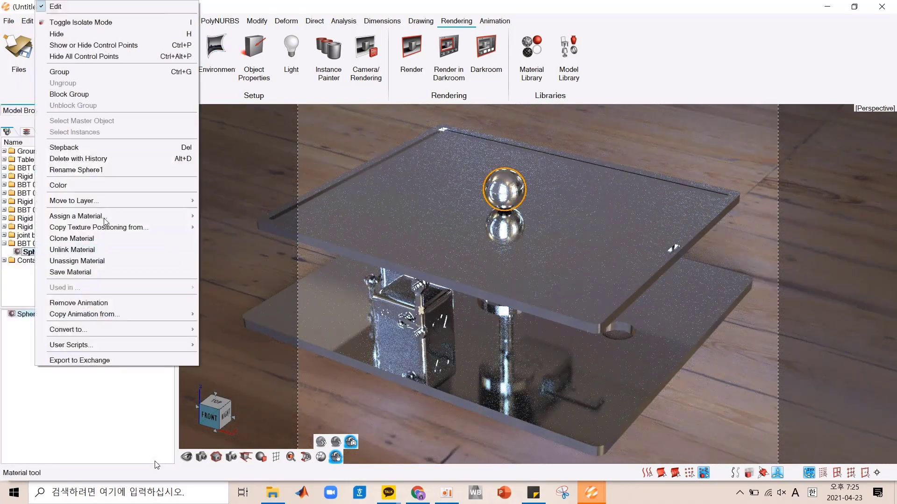
mouse_move(187, 218)
click(213, 227)
Reassign the materials of the upper plate parts PRT-1002-1-22-1HD and Table3 from the existing scene materials.
click(341, 264)
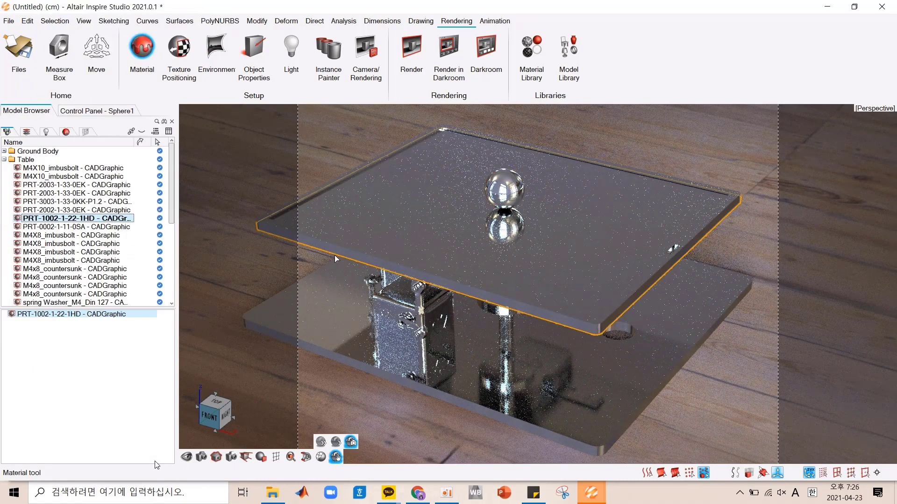
right_click(110, 218)
mouse_move(263, 220)
click(319, 227)
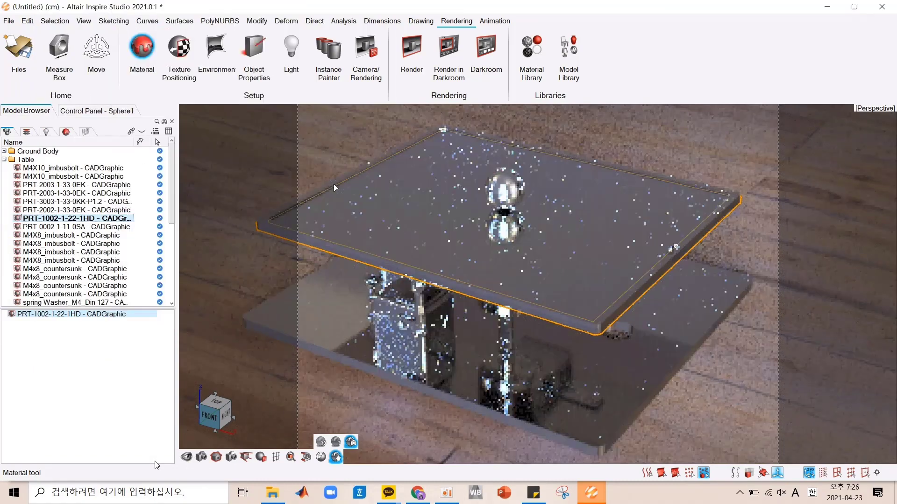
click(344, 178)
right_click(55, 304)
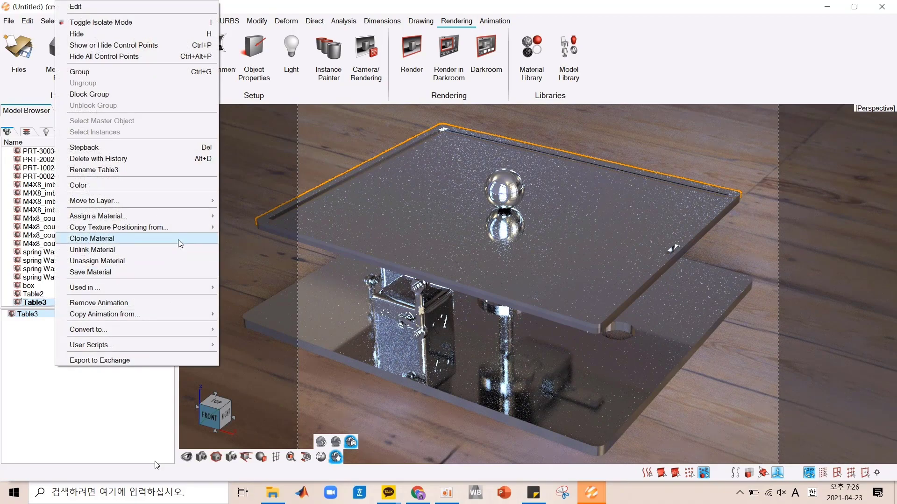
mouse_move(200, 215)
click(240, 239)
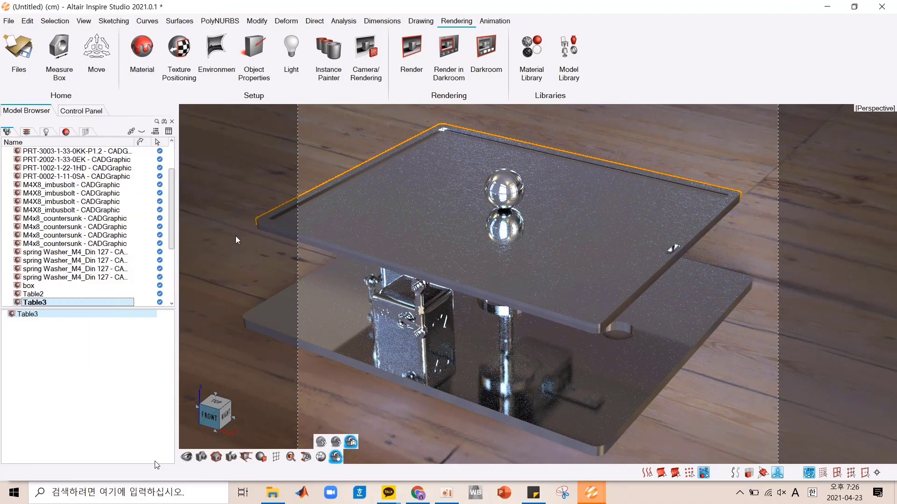
Reassign the material of the upper plate's box part, and change the material of PRT-1002-1-22-1HD again.
click(57, 285)
right_click(57, 286)
mouse_move(184, 218)
click(239, 238)
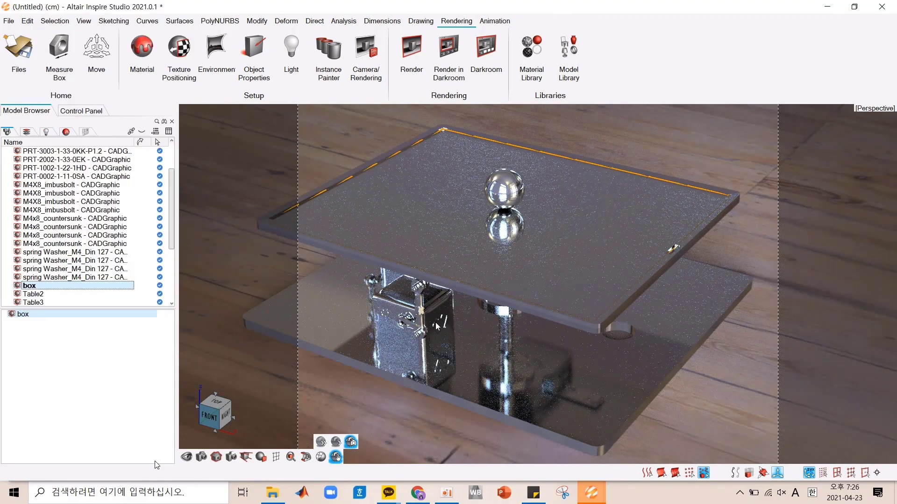
drag(468, 299, 458, 210)
click(54, 169)
right_click(55, 168)
mouse_move(101, 215)
click(261, 237)
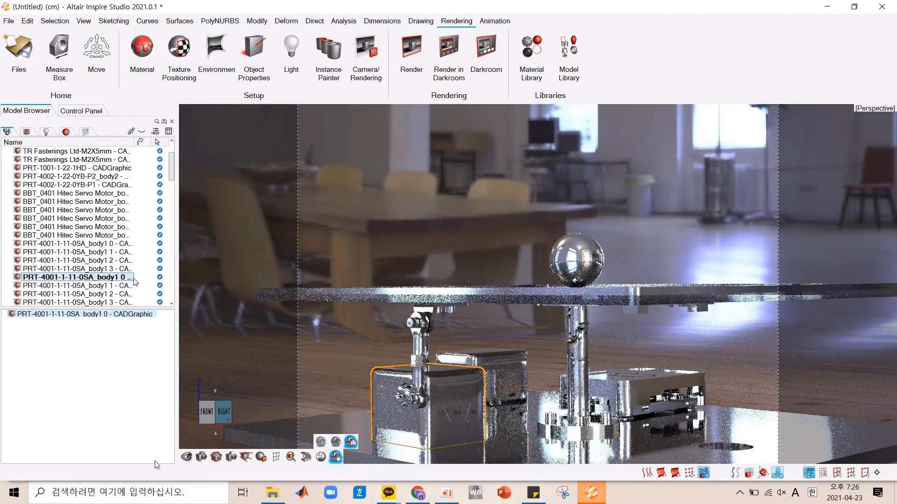
Assign Molded Black Plastic - Woodgrain 02 to both motor boxes and the controller box beside the centre post.
right_click(122, 278)
mouse_move(254, 216)
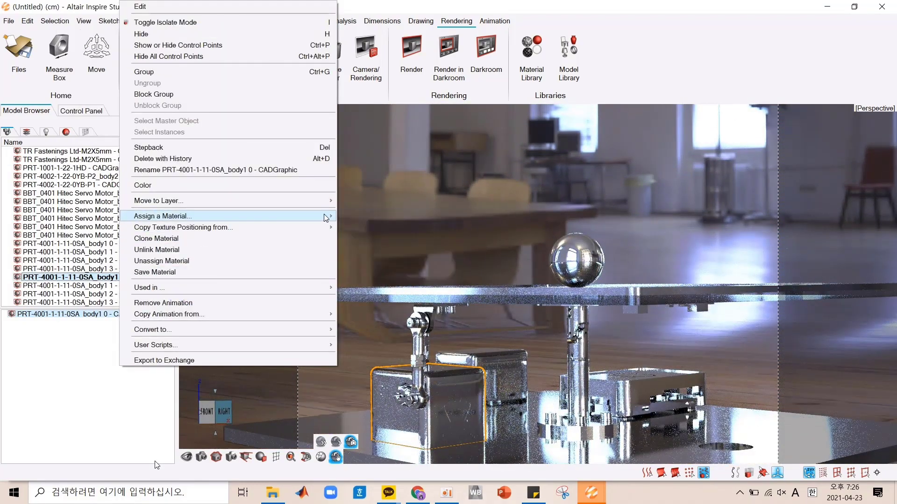
click(367, 238)
click(506, 364)
right_click(70, 244)
mouse_move(213, 215)
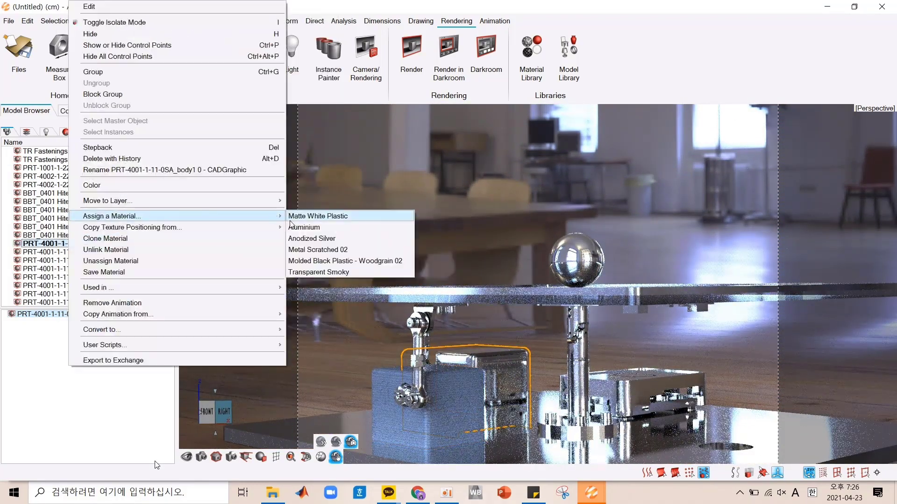
click(346, 260)
click(655, 409)
right_click(101, 314)
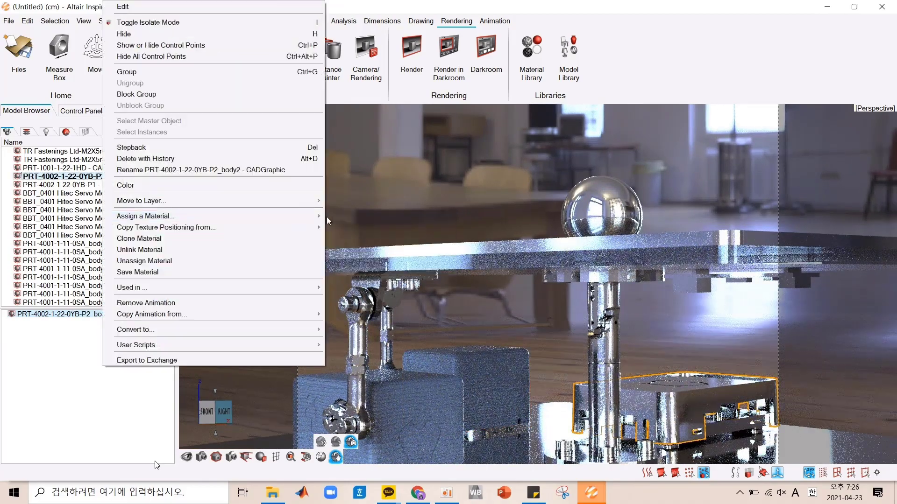
mouse_move(322, 216)
Examine the material settings of the upper plate's box part and return to the part tree.
scroll(486, 301, down, 4)
drag(486, 302, 488, 358)
click(495, 280)
click(145, 50)
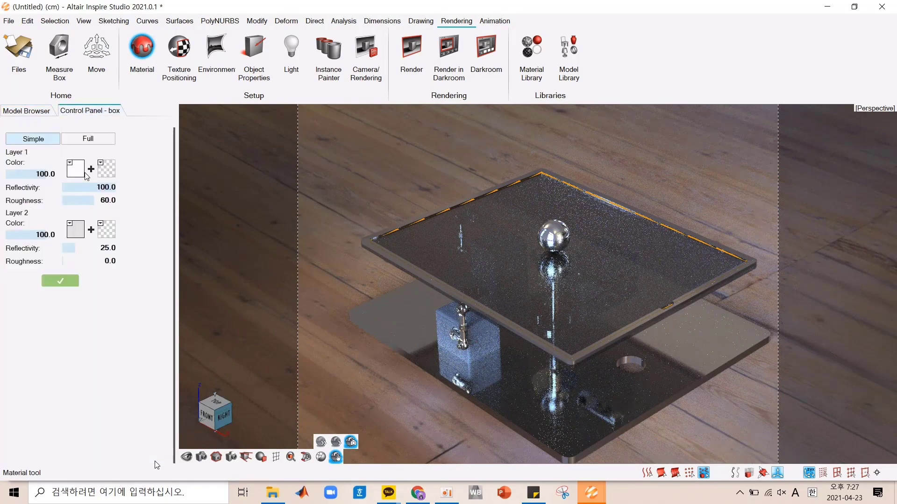
click(26, 111)
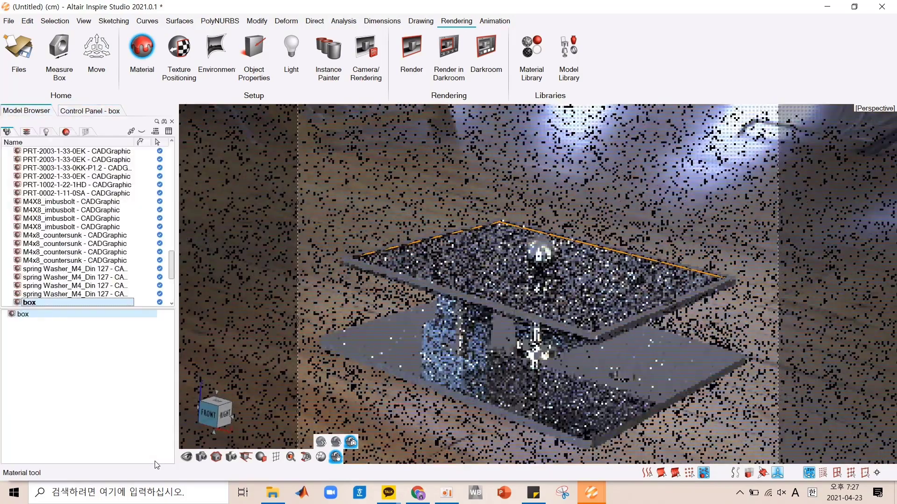
Assign Matte White Plastic to the base plate PRT-1001-1-22-1HD and set its reflectivity to 68.
click(35, 151)
right_click(49, 153)
click(249, 220)
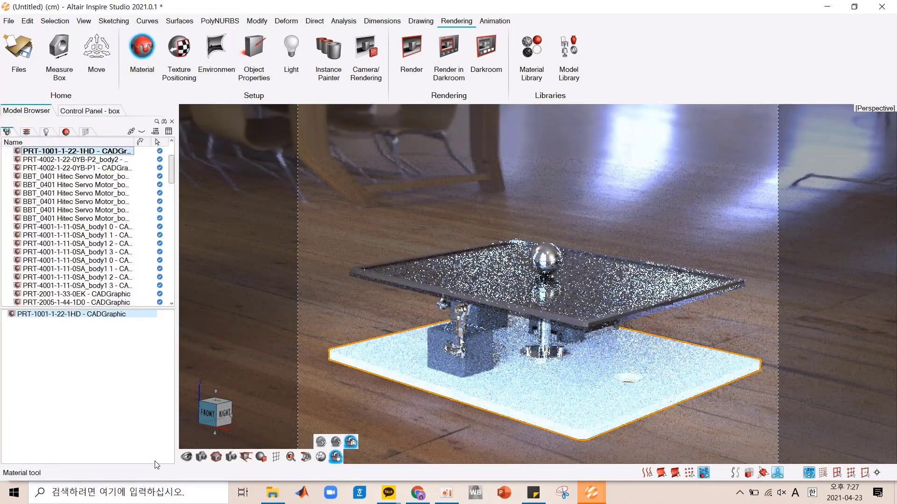
click(146, 50)
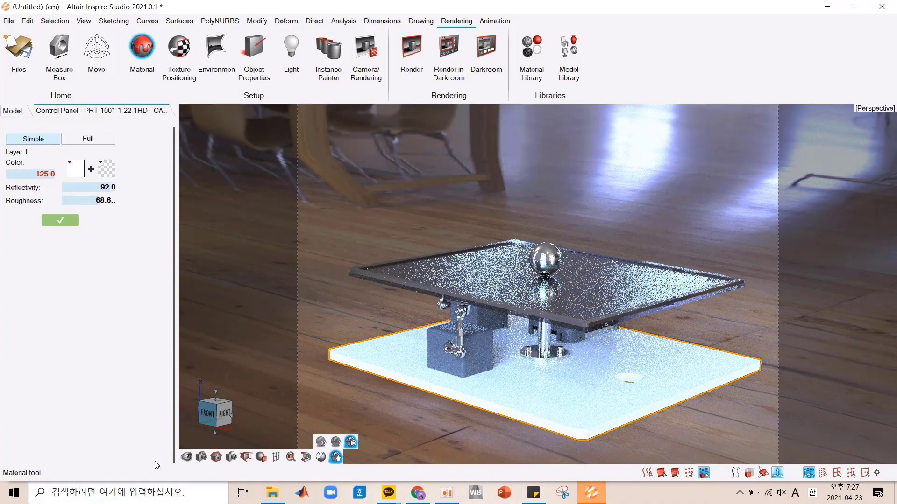
drag(658, 341, 639, 393)
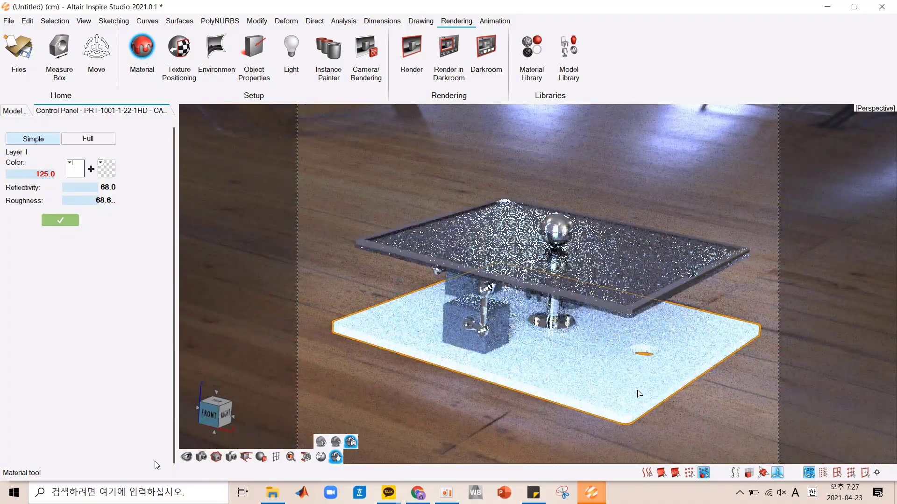
Set the camera's rendering size to the HDTV 1920x1080 preset.
drag(733, 383, 654, 318)
scroll(473, 341, up, 4)
scroll(653, 318, up, 3)
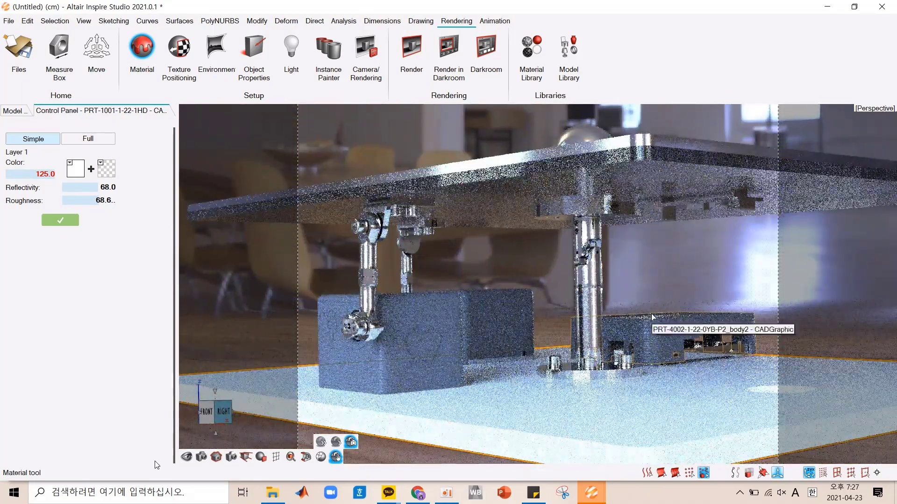
drag(616, 261, 616, 310)
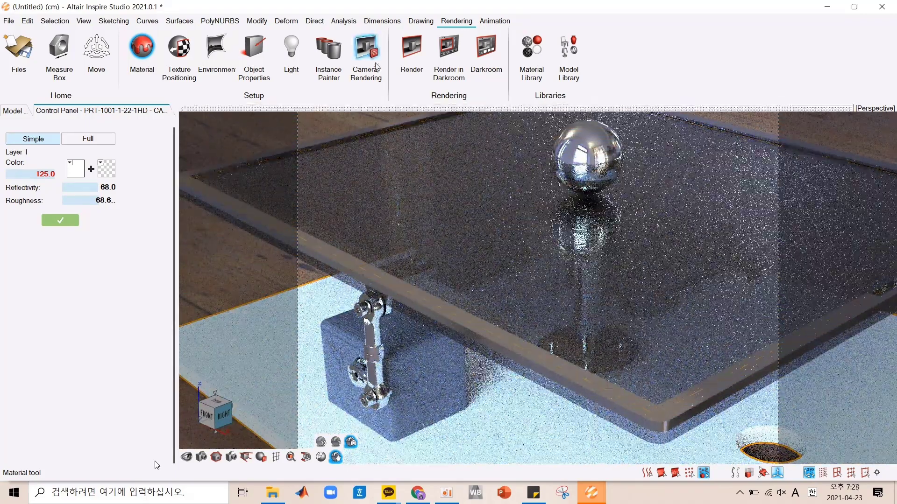
click(366, 50)
click(112, 196)
click(113, 283)
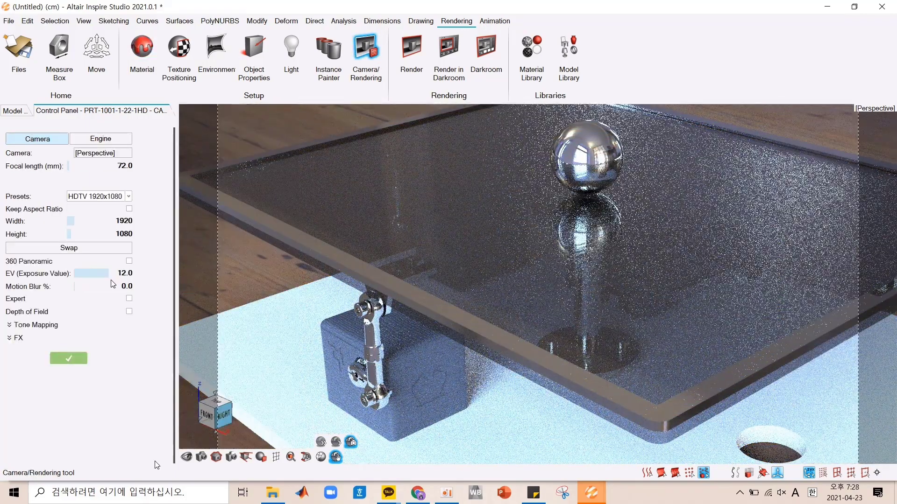
click(69, 358)
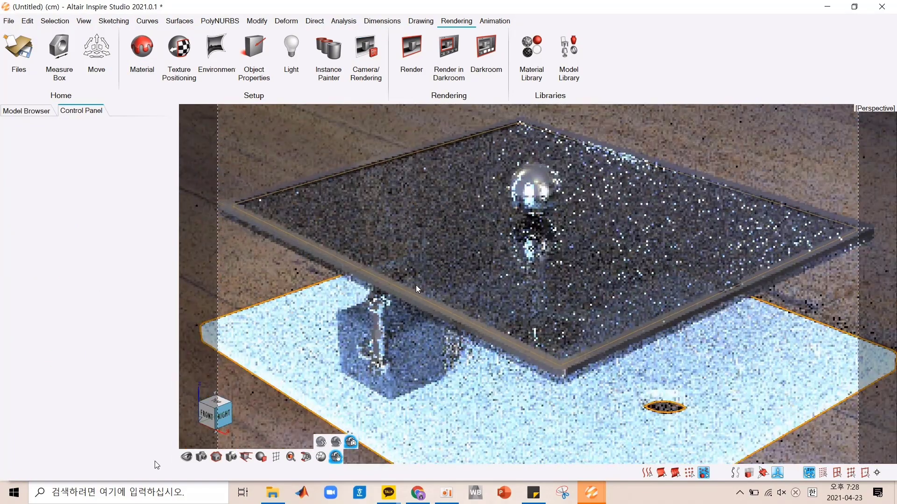